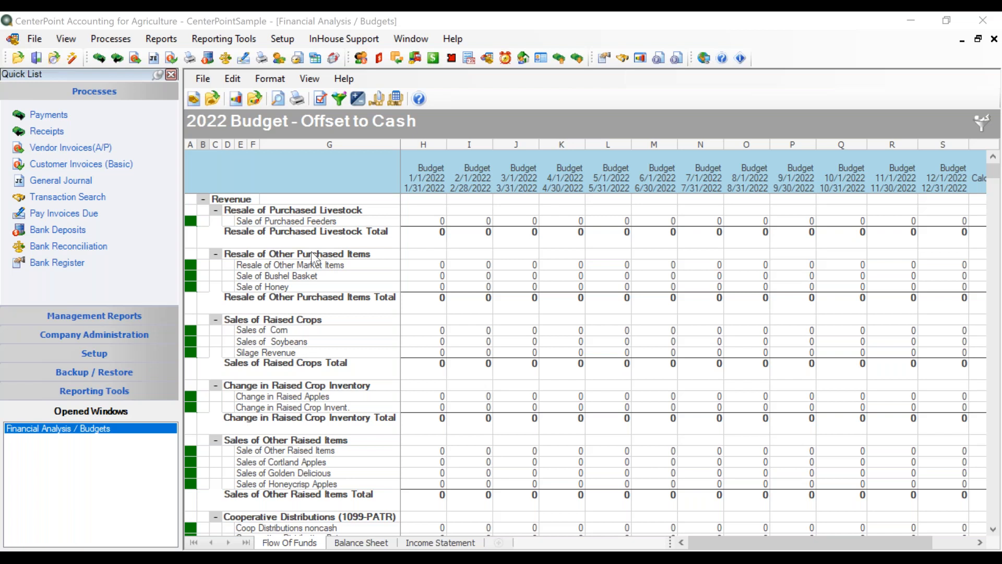
Review the default entry mode and bank account in the properties of the 2022 Budget - Offset to Cash.
click(208, 84)
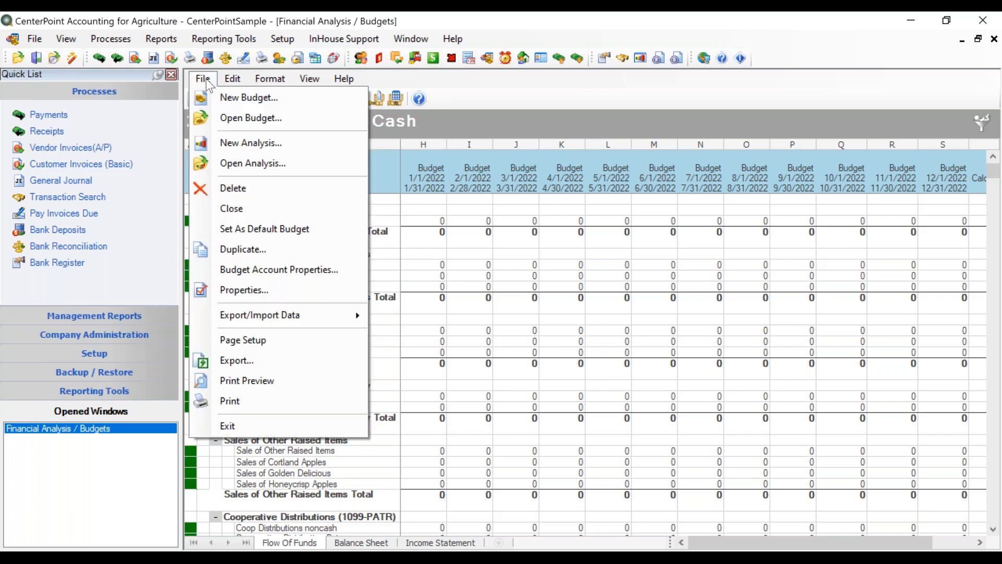
click(270, 293)
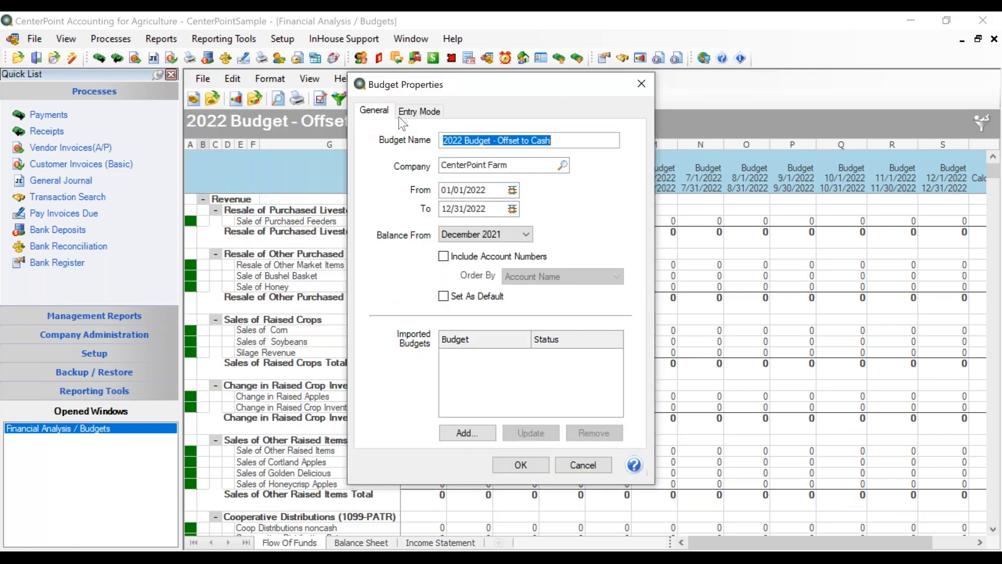
click(413, 115)
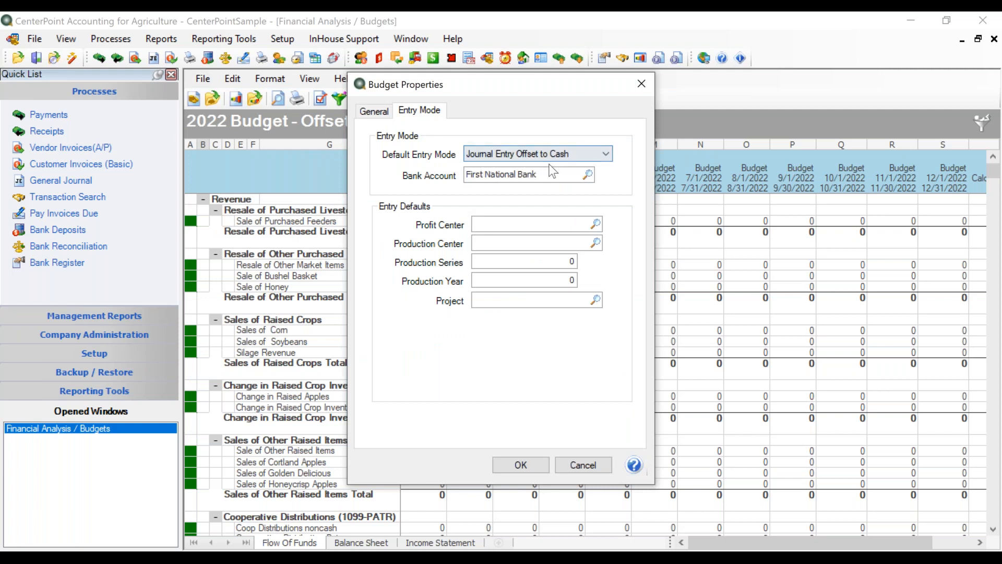
click(521, 463)
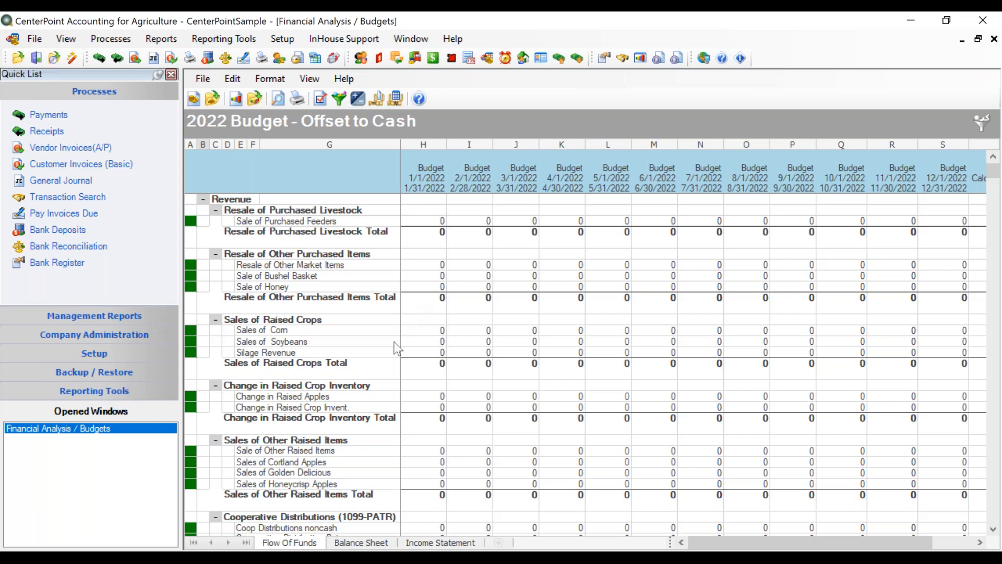
Collapse the Revenue and Cost Of Goods Sold sections and budget 350 for Insurance-Buildings in March 2022.
click(203, 202)
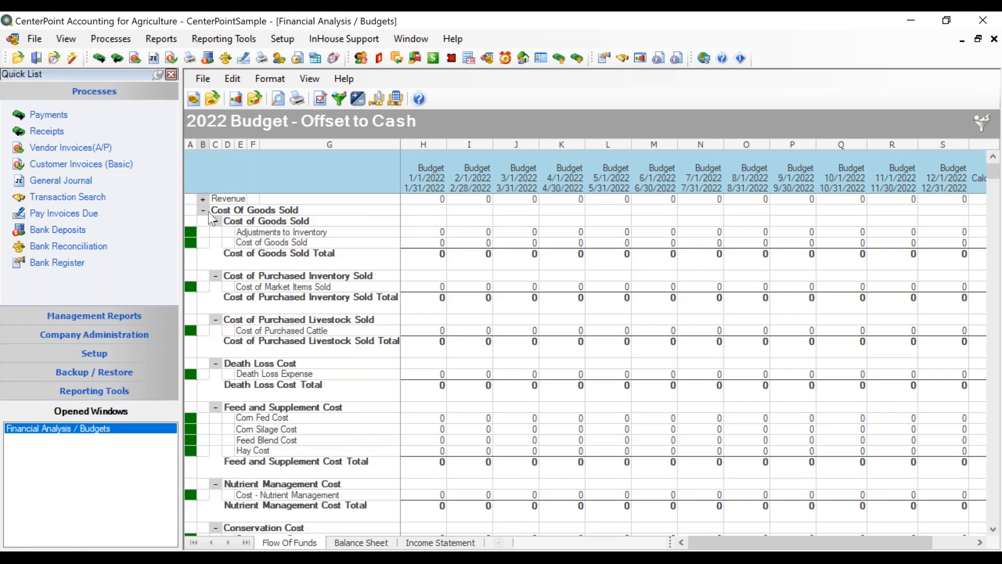
click(203, 211)
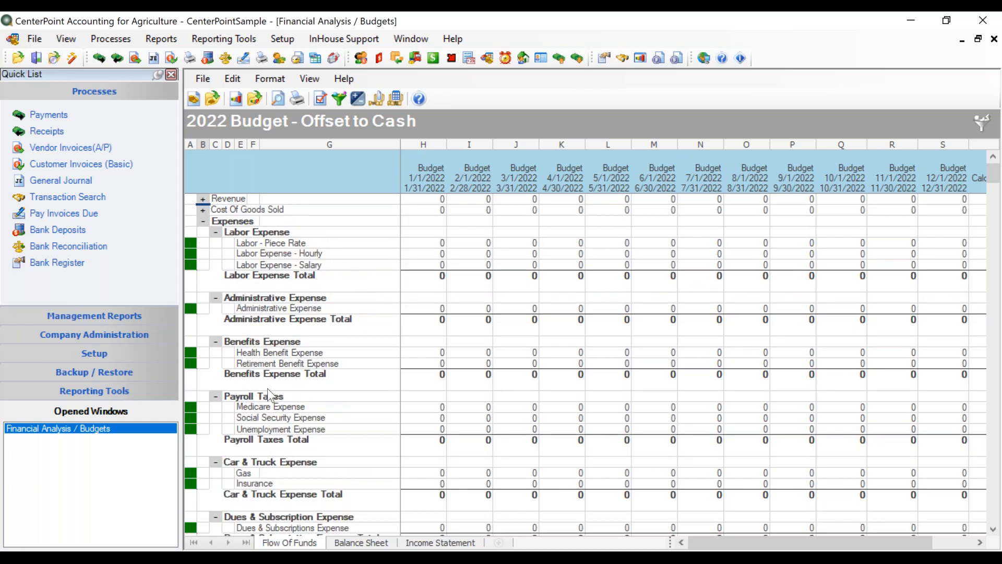
scroll(266, 394, down, 3)
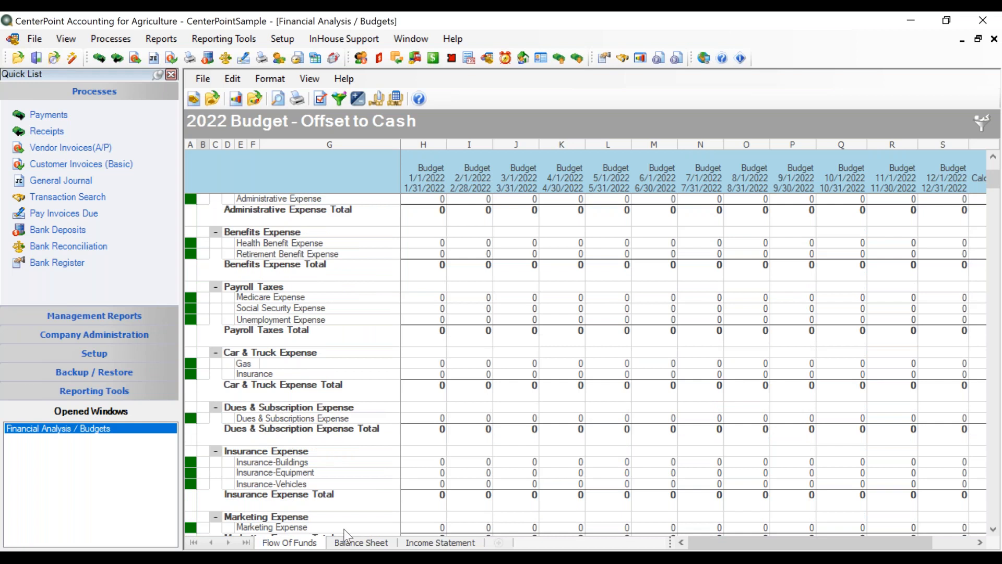
click(525, 461)
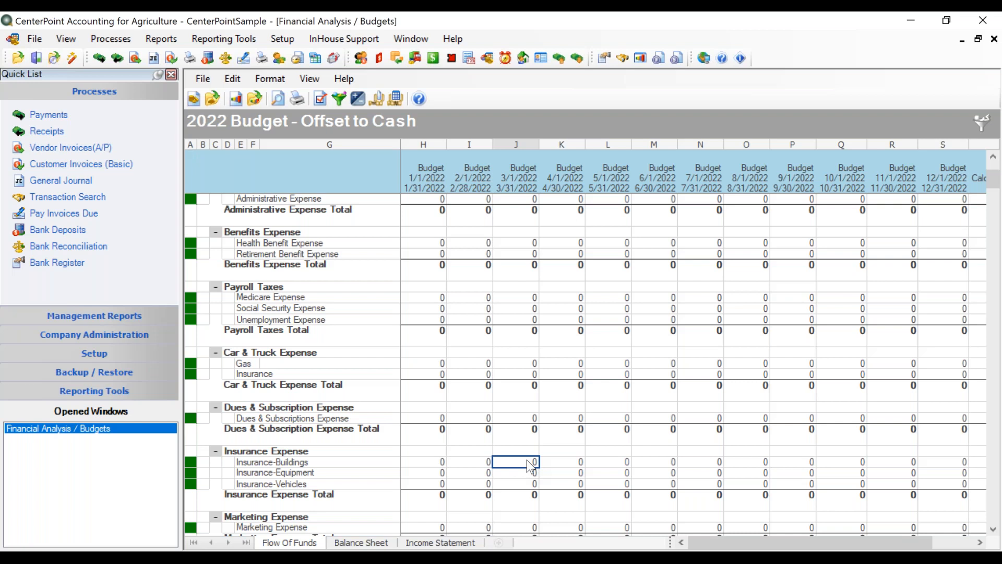
text(350)
key(Tab)
key(Tab)
key(Tab)
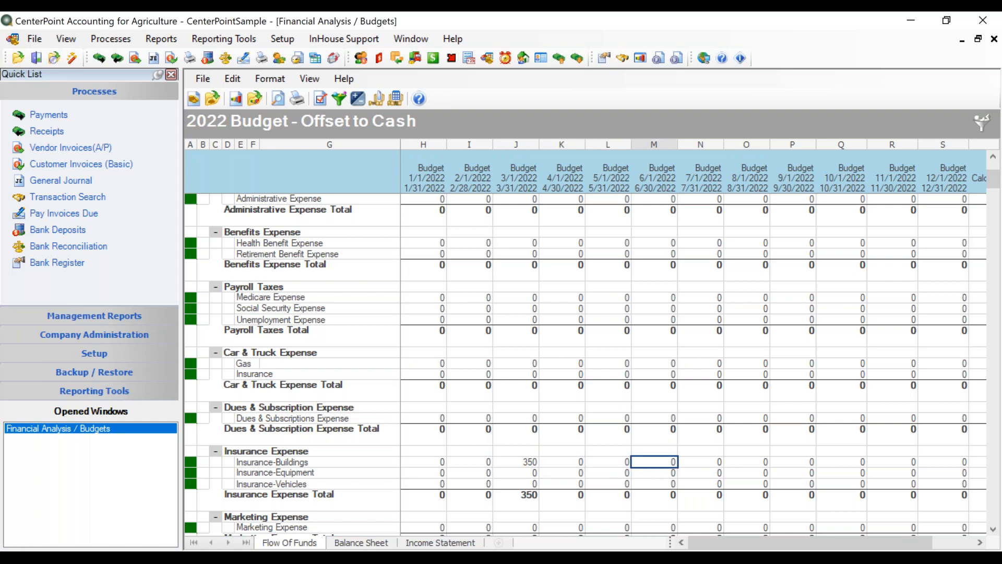
Budget 350 for Insurance-Buildings in each of June, September and December 2022.
text(350)
key(Tab)
key(Tab)
key(Tab)
text(350)
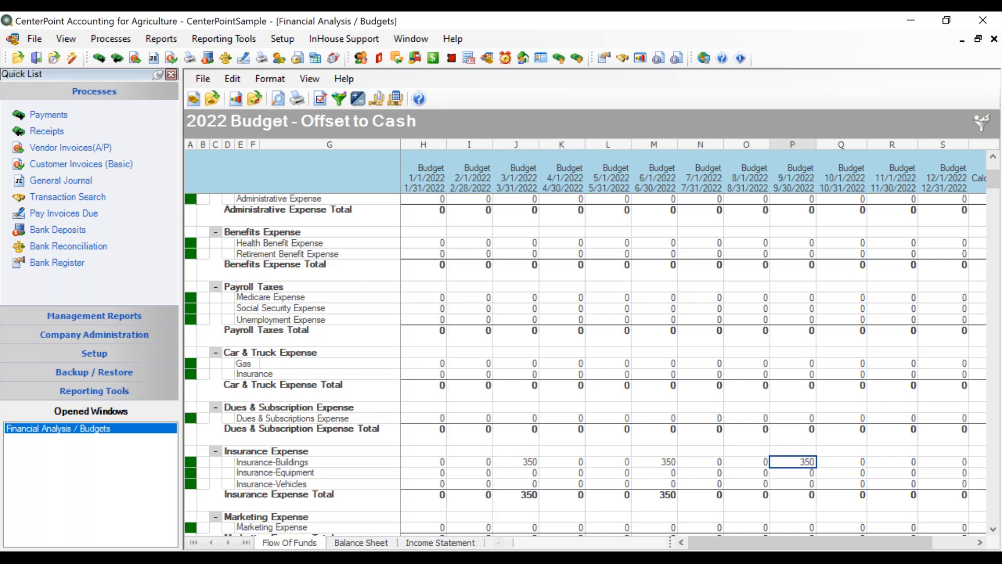
key(Tab)
key(Tab)
key(Tab)
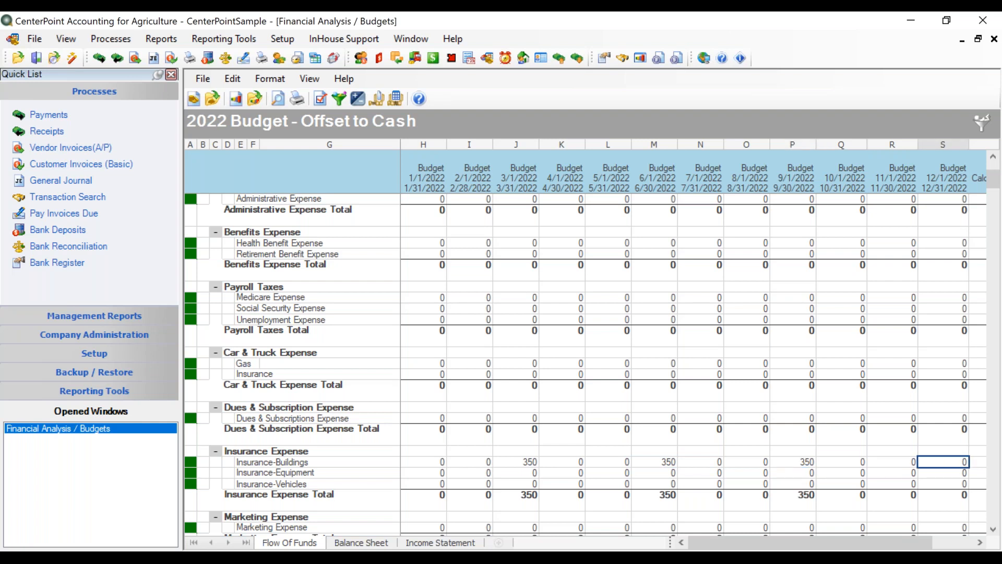
text(350)
key(Tab)
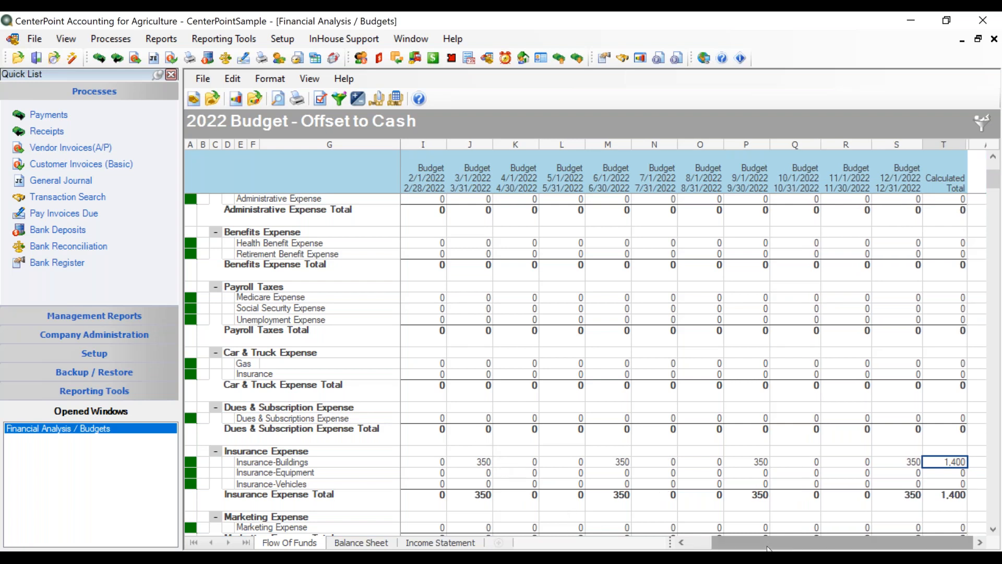
Examine the First National Bank row under Assets in the Flow Of Funds for the offsets to the insurance entries.
drag(767, 548, 742, 548)
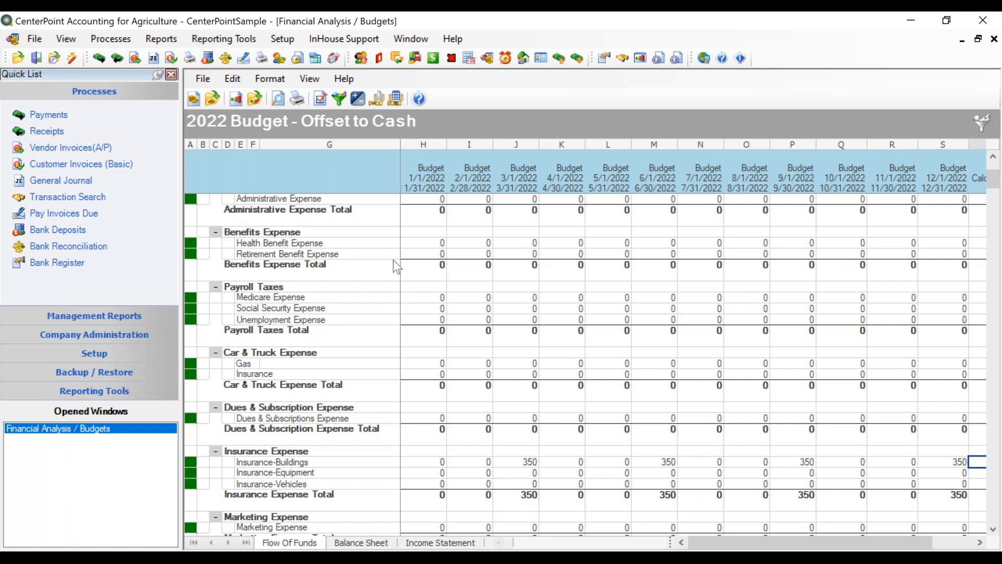
scroll(394, 259, down, 10)
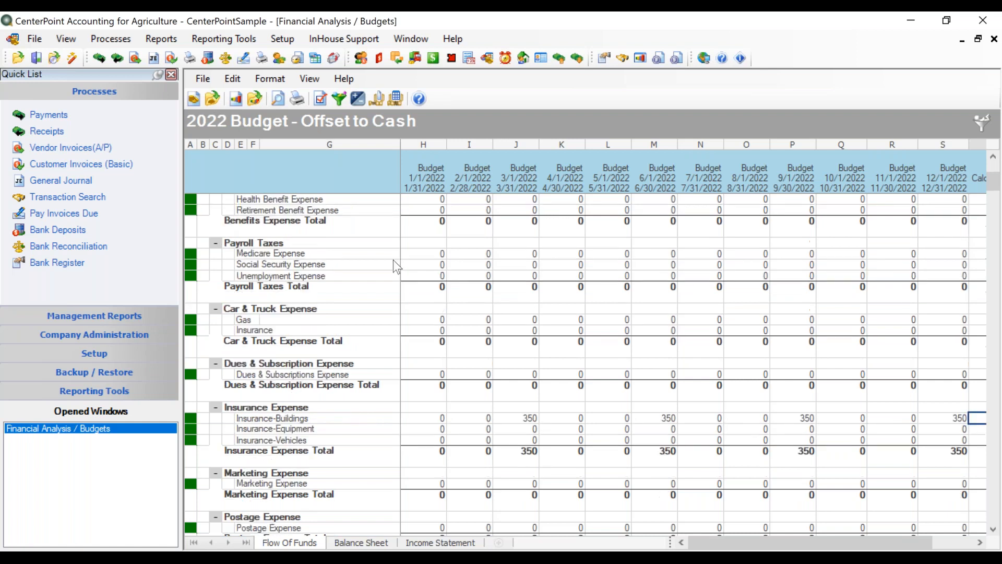
scroll(388, 258, down, 6)
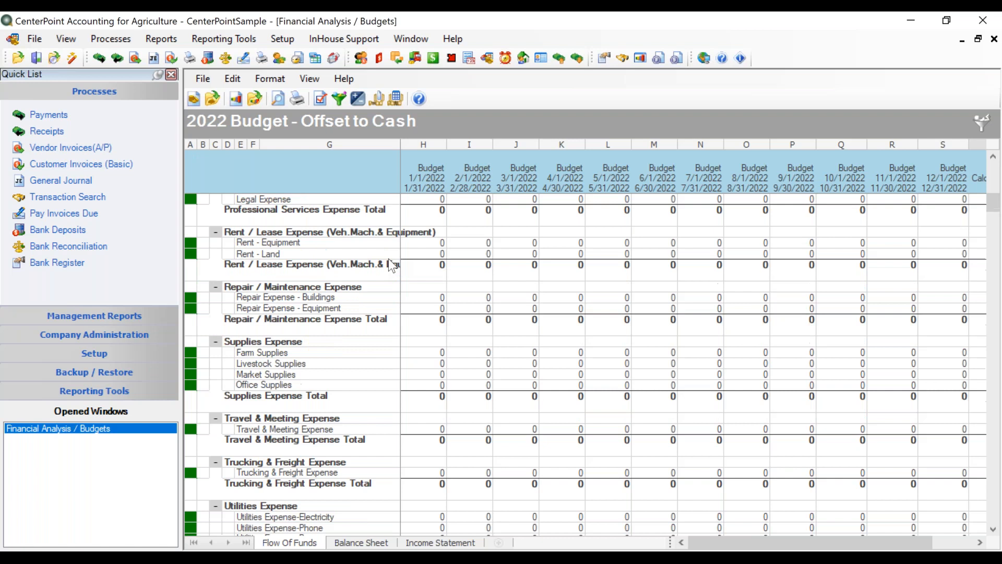
scroll(389, 259, down, 10)
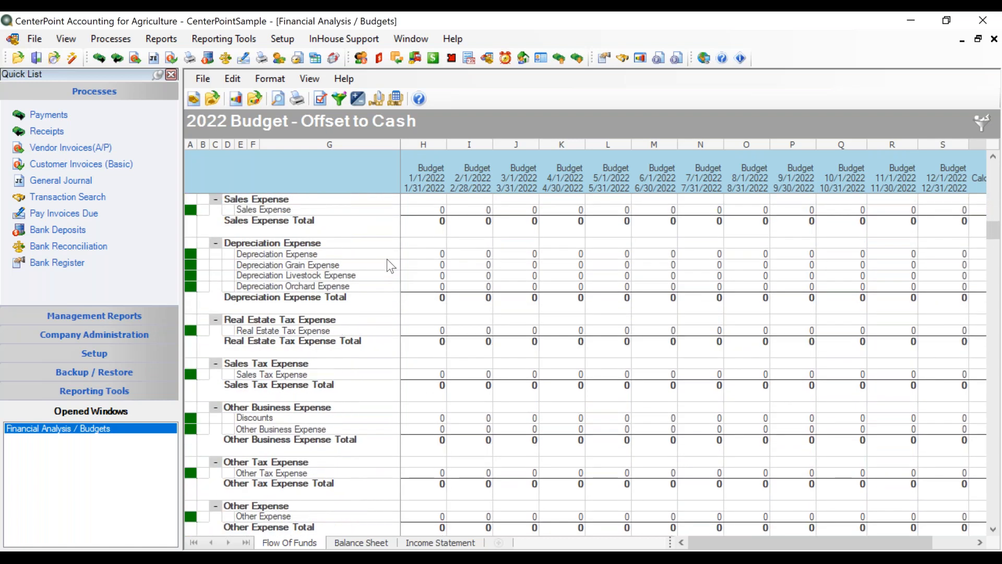
scroll(388, 261, down, 5)
scroll(387, 258, down, 7)
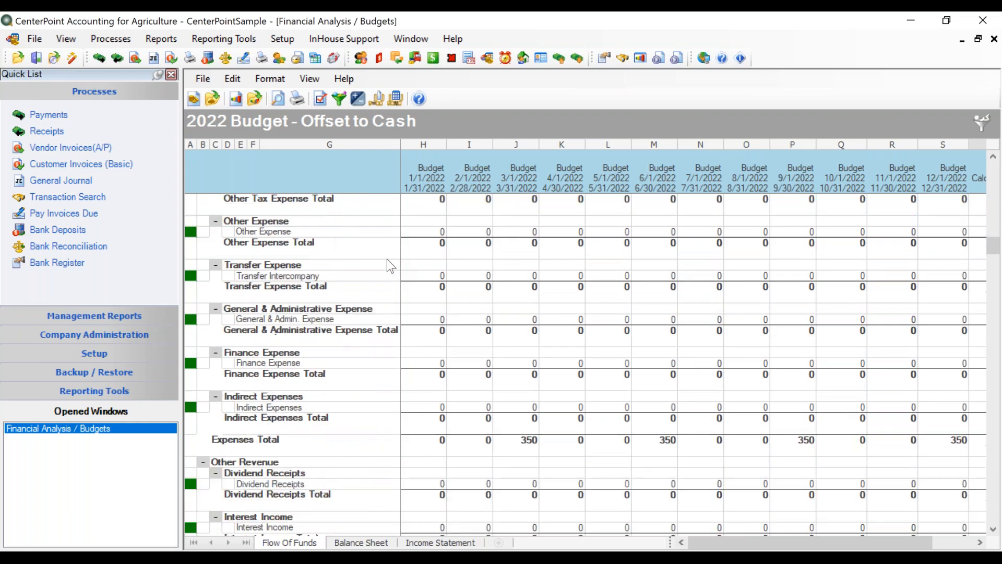
scroll(385, 265, down, 10)
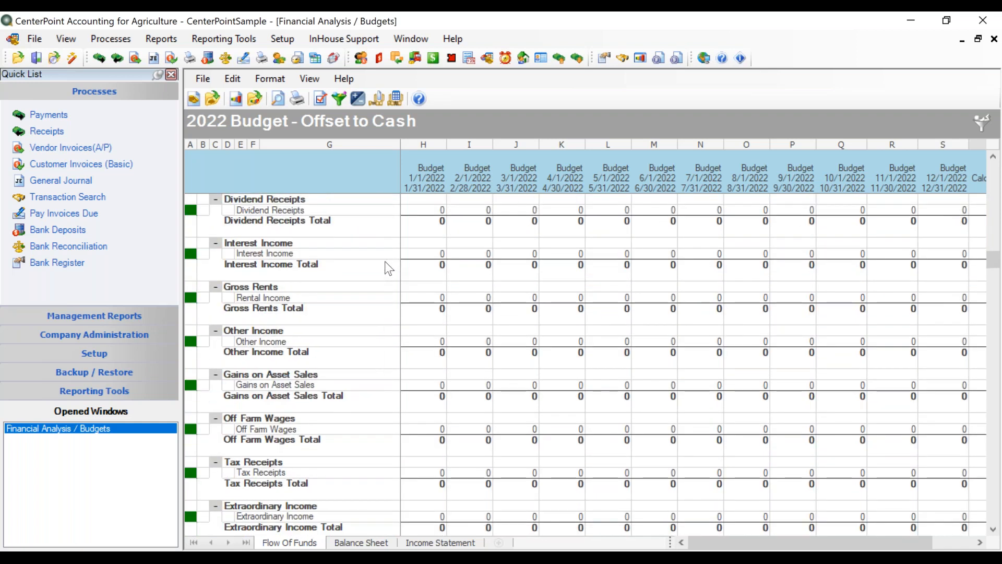
scroll(386, 268, down, 1)
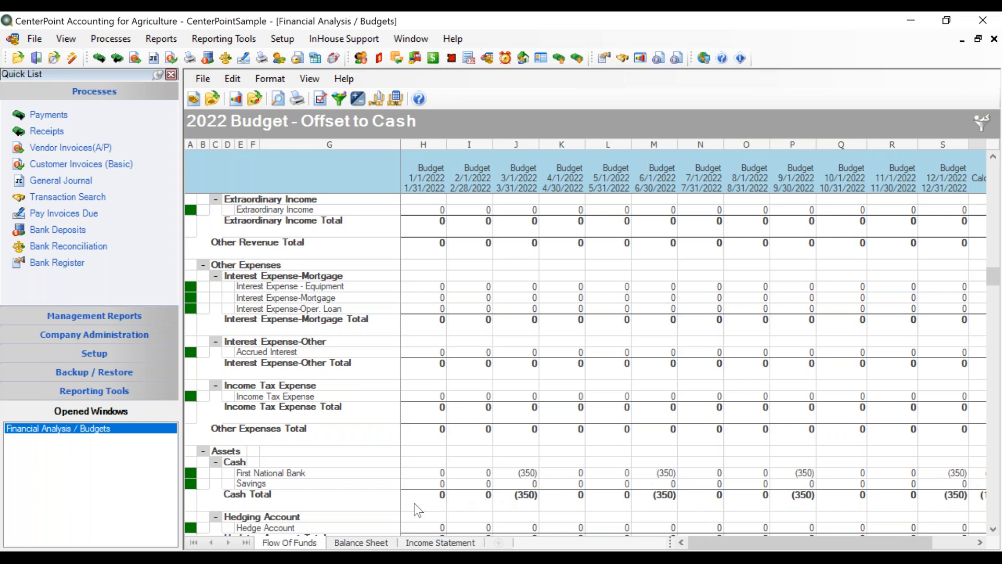
Check the First National Bank balances for March, June, September and December on the Balance Sheet.
click(351, 544)
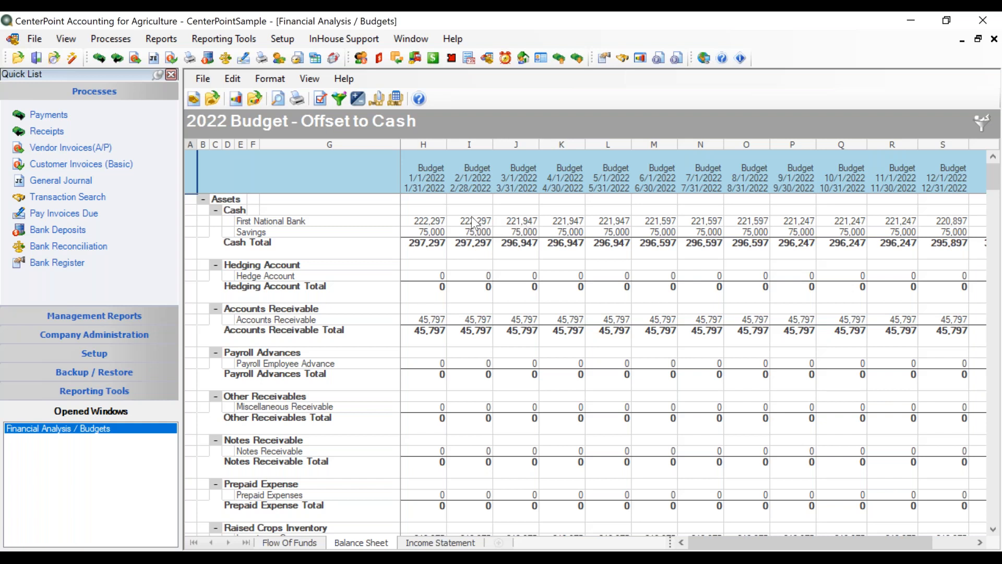
click(518, 221)
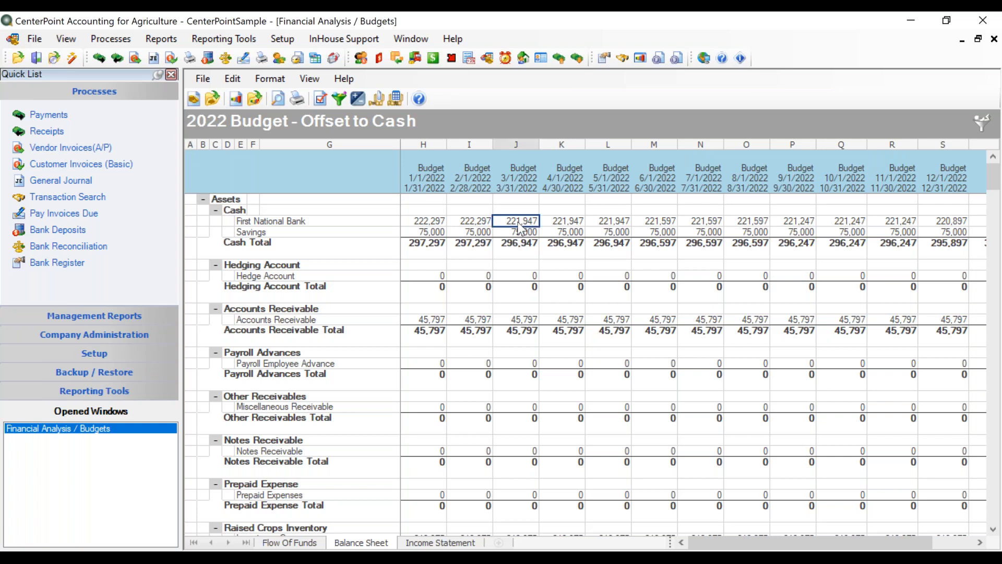
click(663, 223)
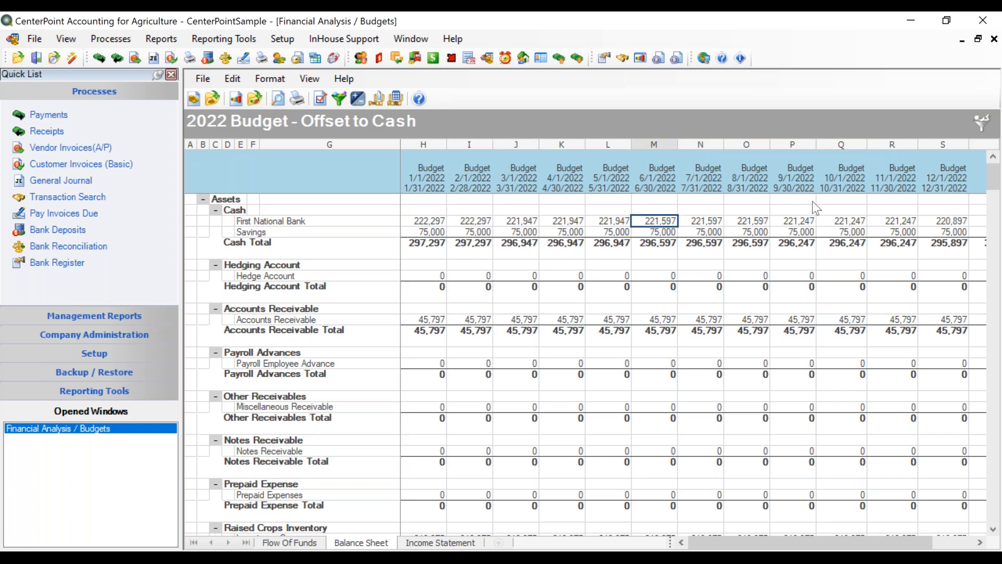
click(795, 224)
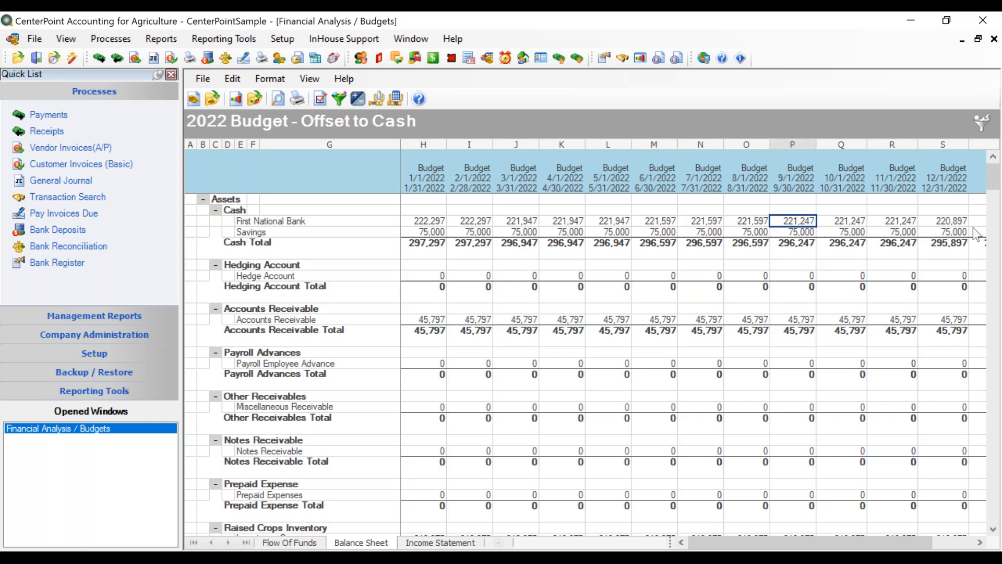
click(958, 223)
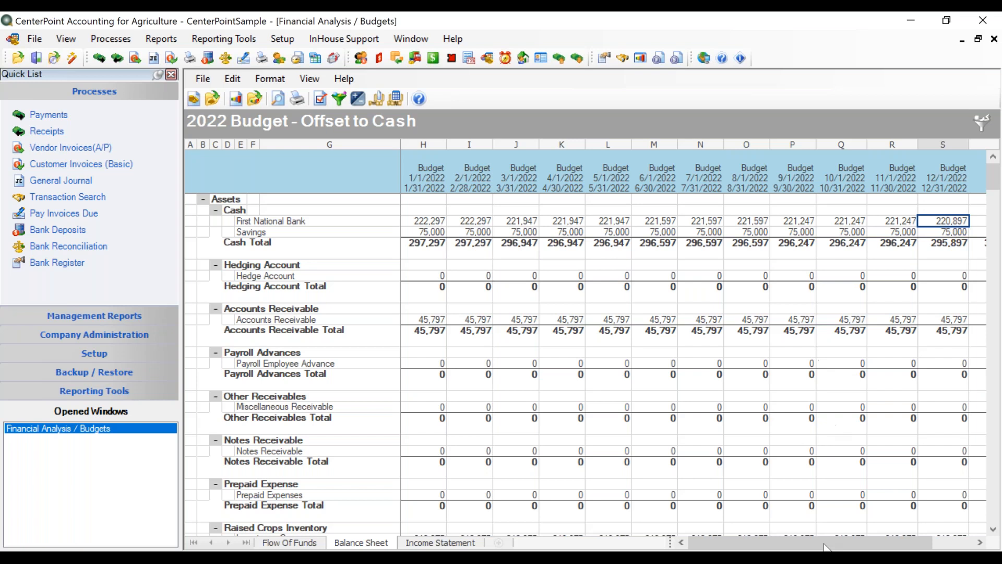
Collapse Revenue and Cost Of Goods Sold on the Income Statement and examine the Insurance-Buildings expense by month.
click(427, 544)
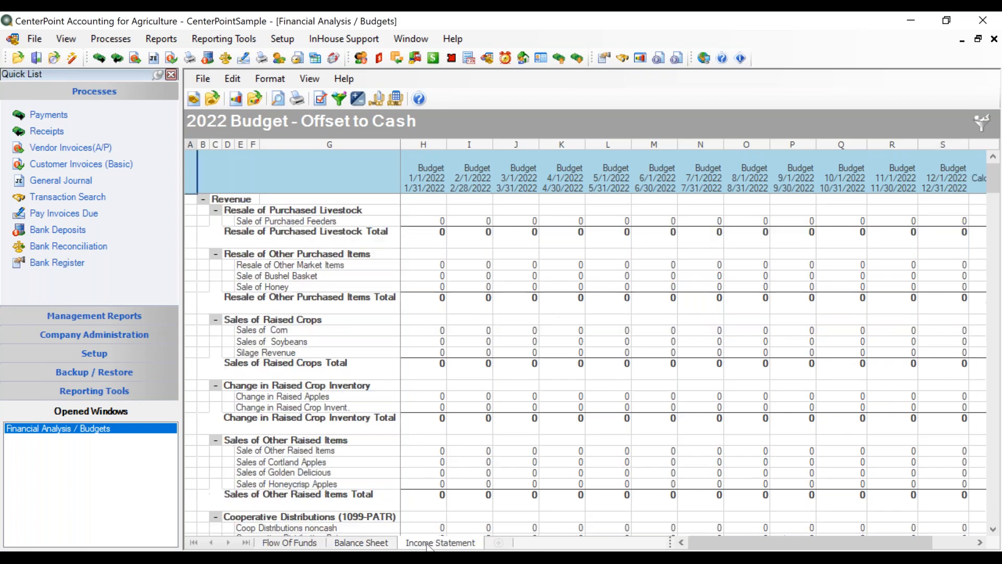
click(203, 199)
click(203, 210)
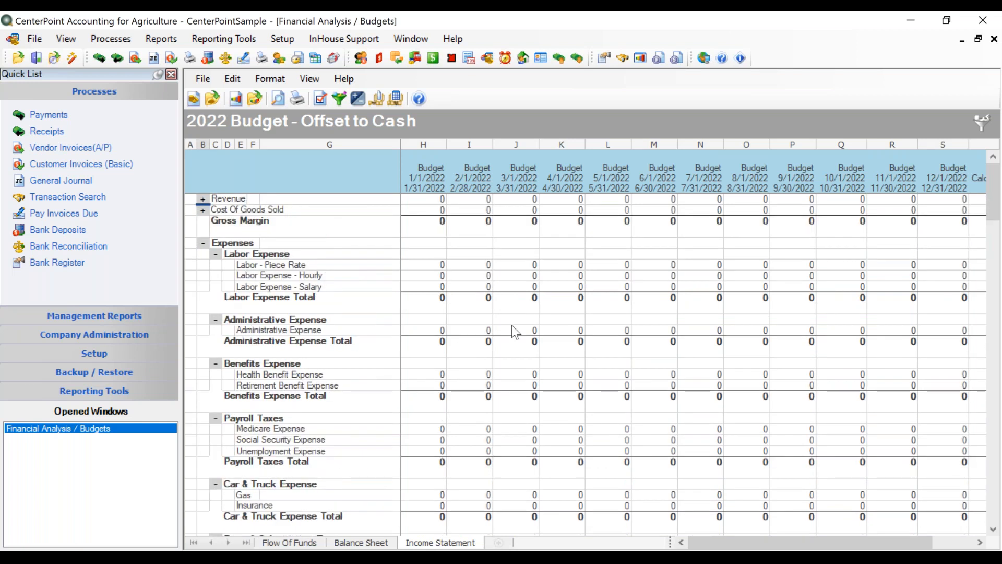
scroll(441, 354, down, 2)
scroll(441, 354, down, 2)
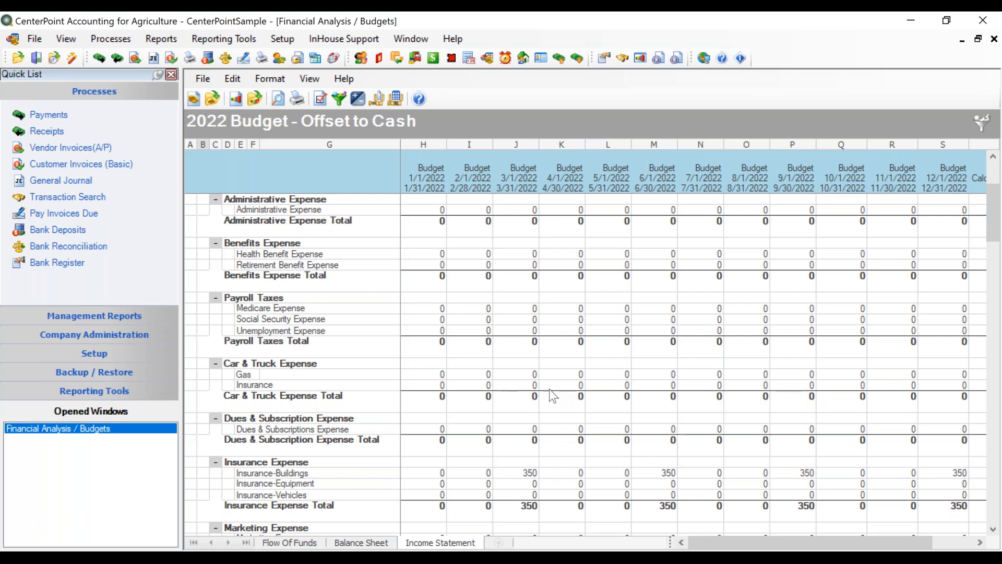
scroll(556, 389, up, 4)
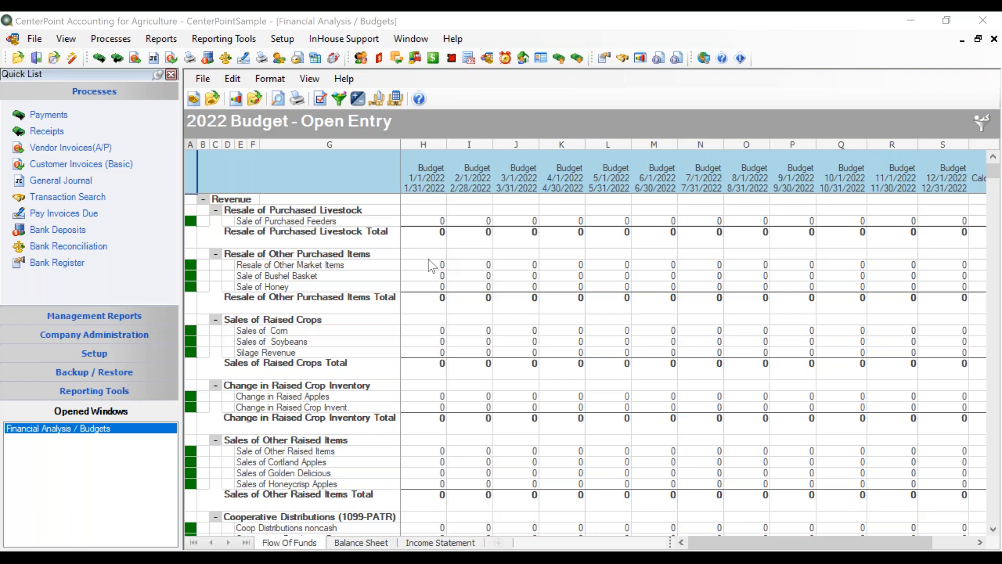
Review the default entry mode in the properties of the 2022 Budget - Open Entry without changing it.
click(211, 83)
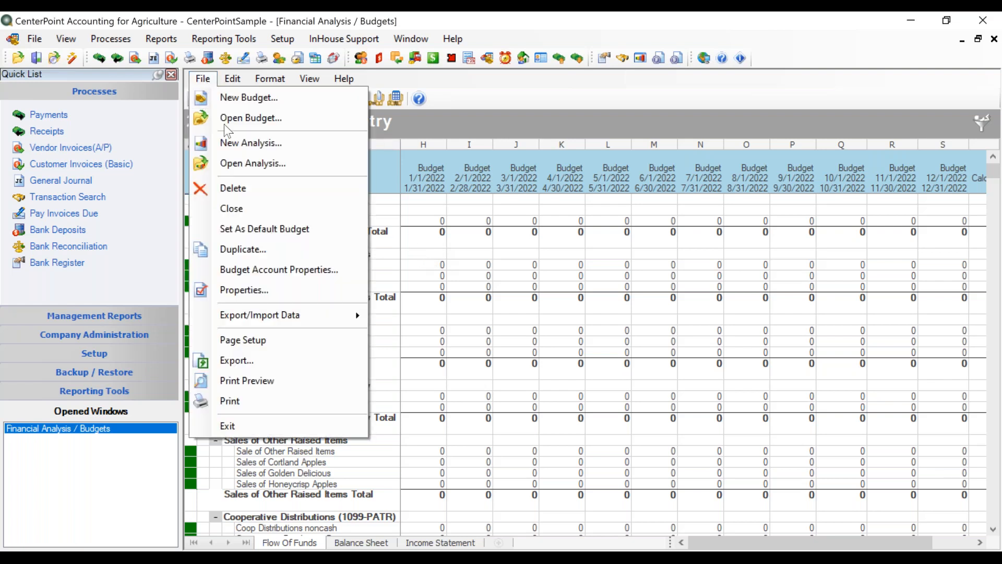
click(269, 287)
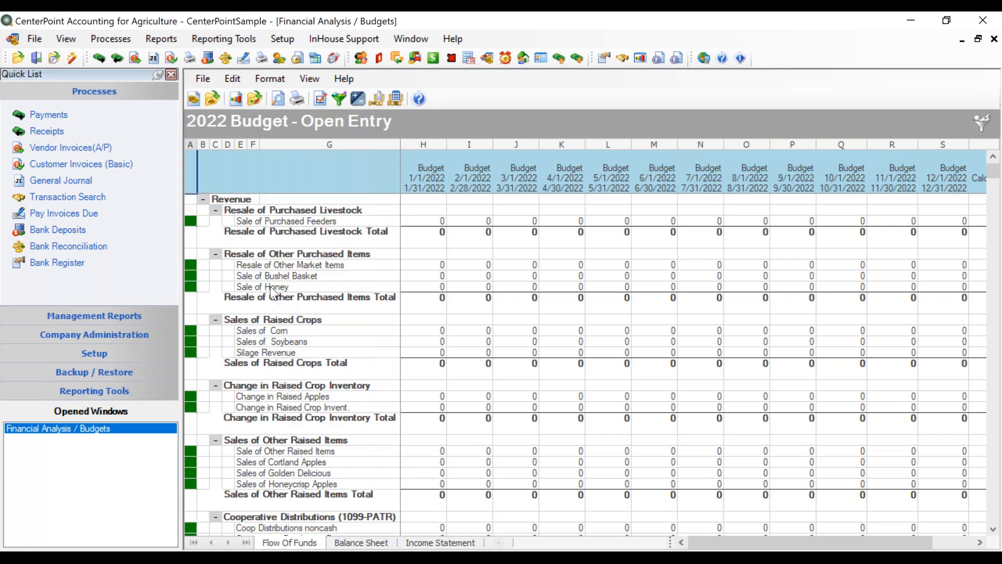
click(410, 110)
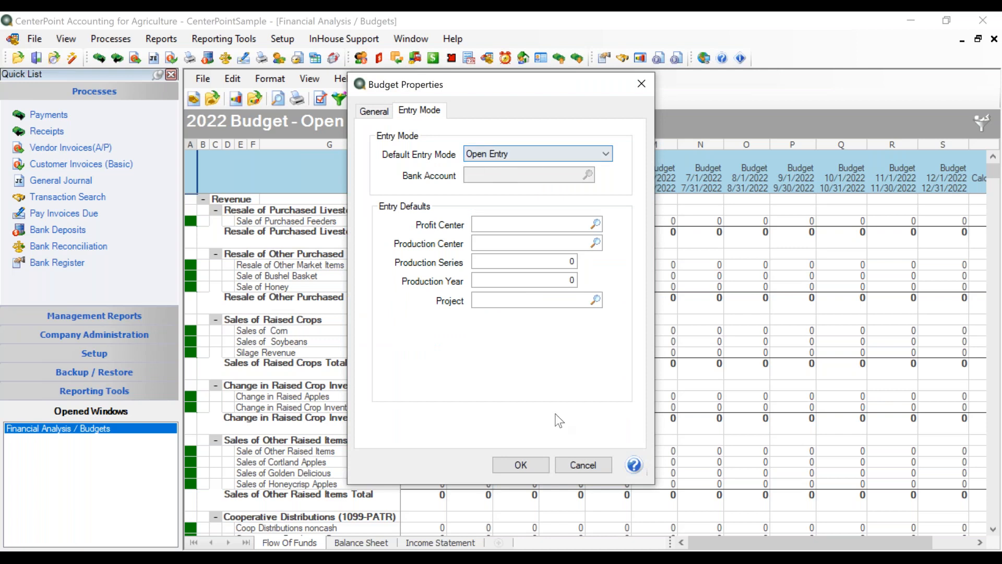
click(583, 465)
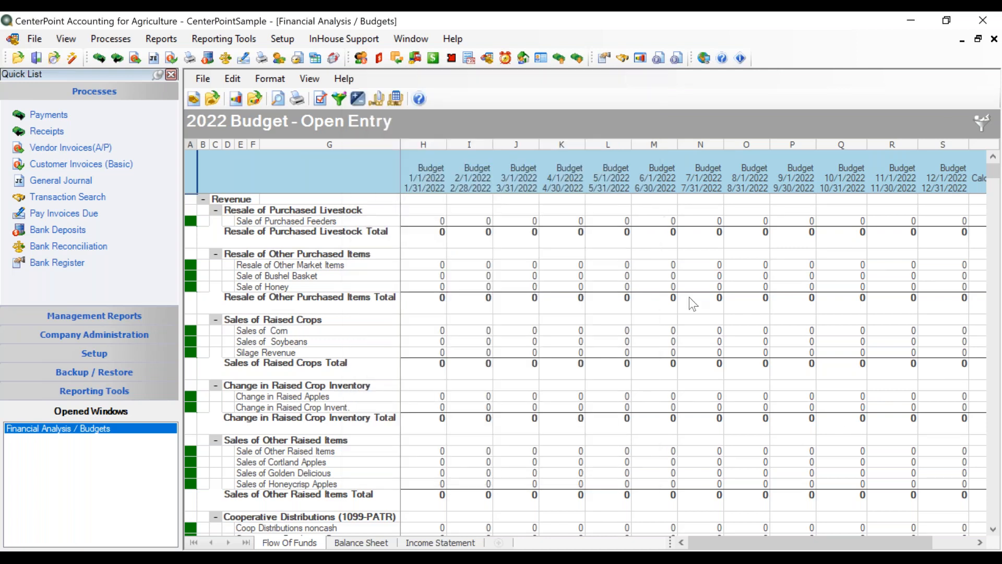
Collapse the Revenue and Cost Of Goods Sold sections in the Flow Of Funds to reach Insurance Expense.
click(204, 200)
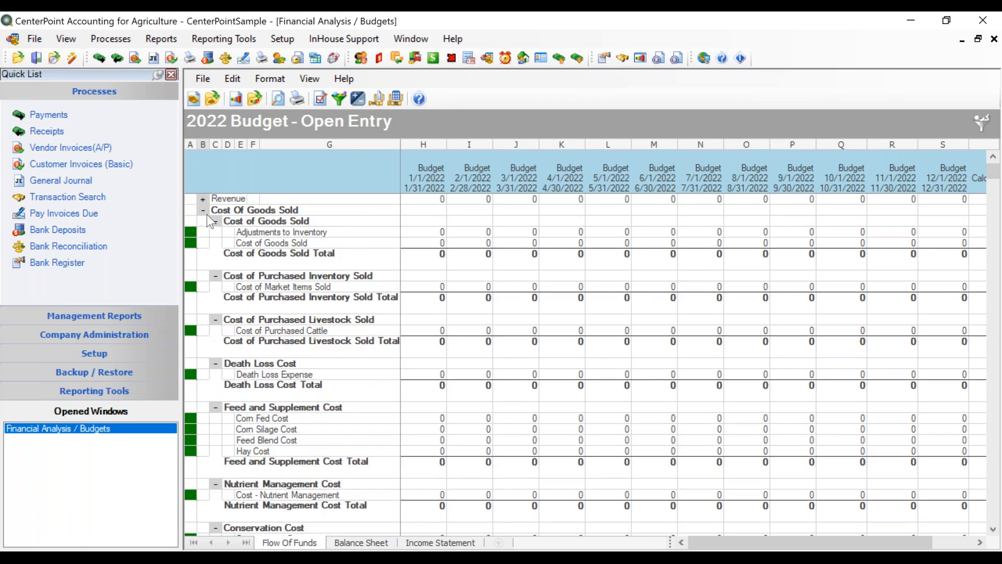
click(204, 210)
scroll(293, 347, down, 4)
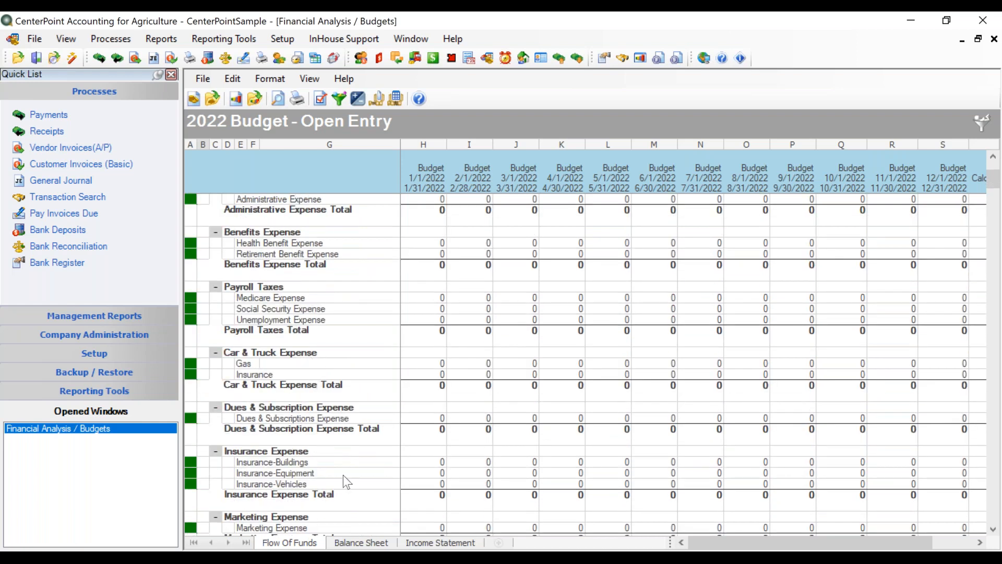
Enter 350 for Insurance-Buildings in the March and June 2022 budget columns.
click(519, 467)
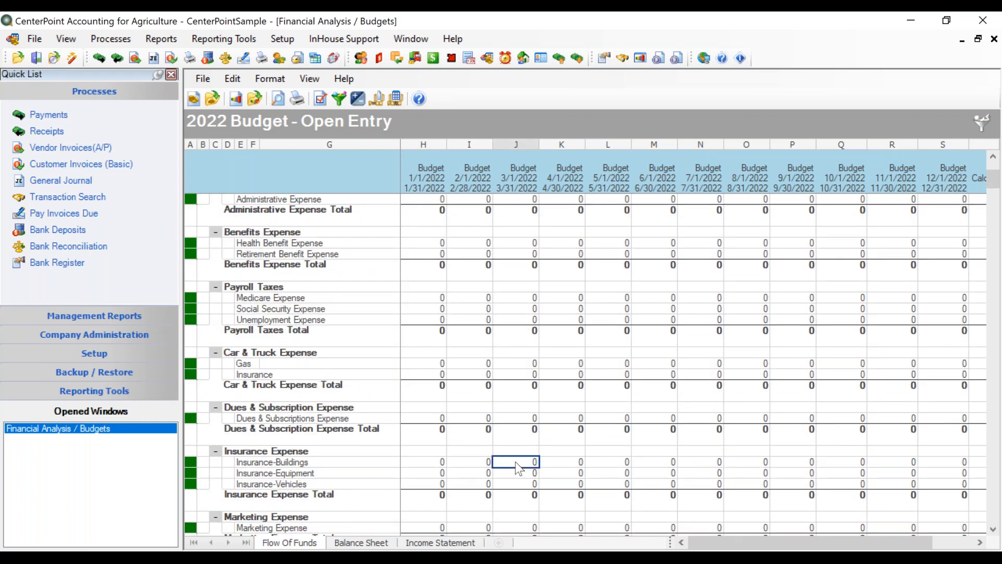
text(350)
key(Tab)
key(Tab)
key(Tab)
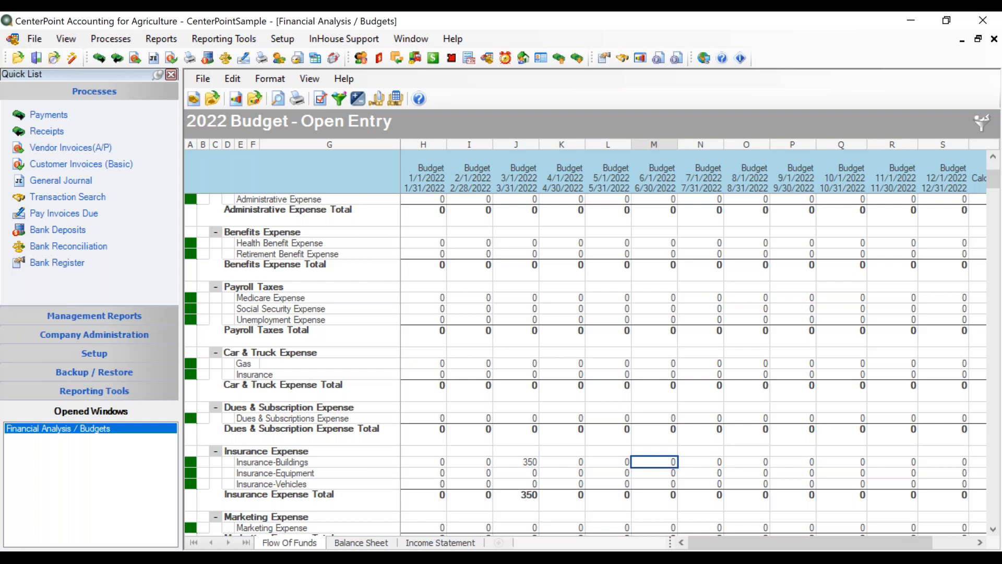
text(350)
Enter 350 for Insurance-Buildings in the September and December 2022 budget columns.
key(Tab)
key(Tab)
key(Tab)
text(350)
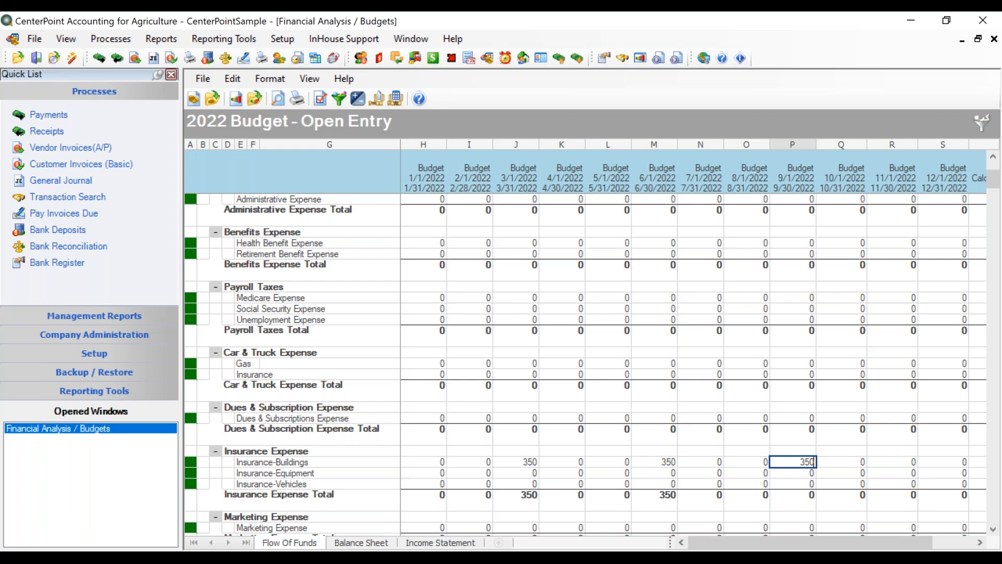
key(Tab)
key(Tab)
key(Tab)
key(Tab)
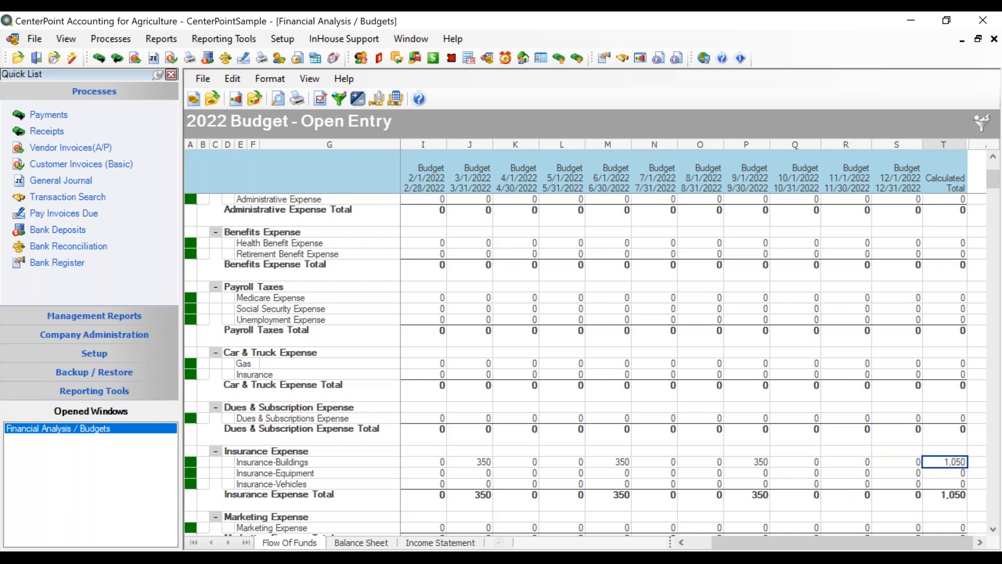
key(Left)
text(350)
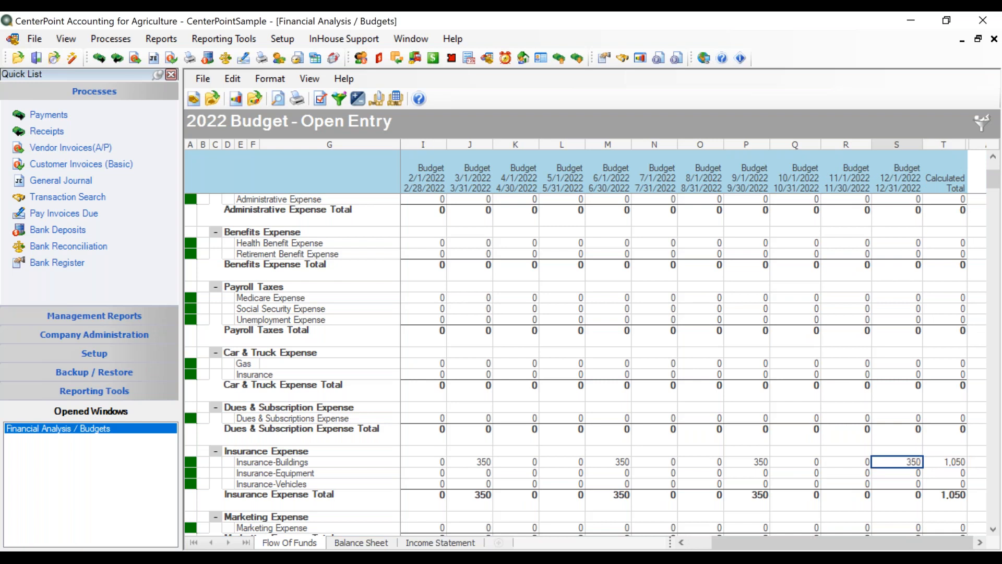
key(Return)
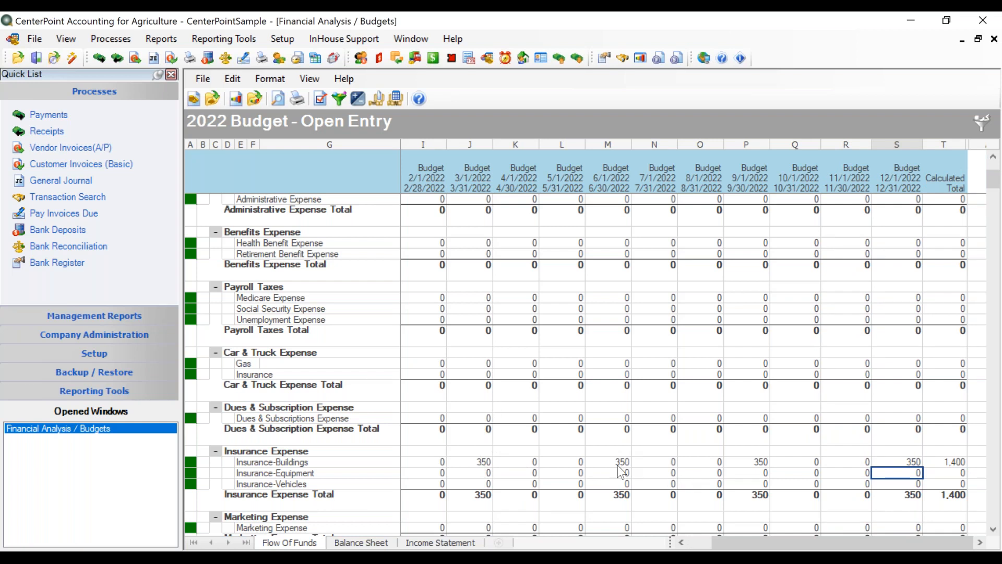
Reset the December 2022 Insurance-Buildings amount to 0.
click(485, 463)
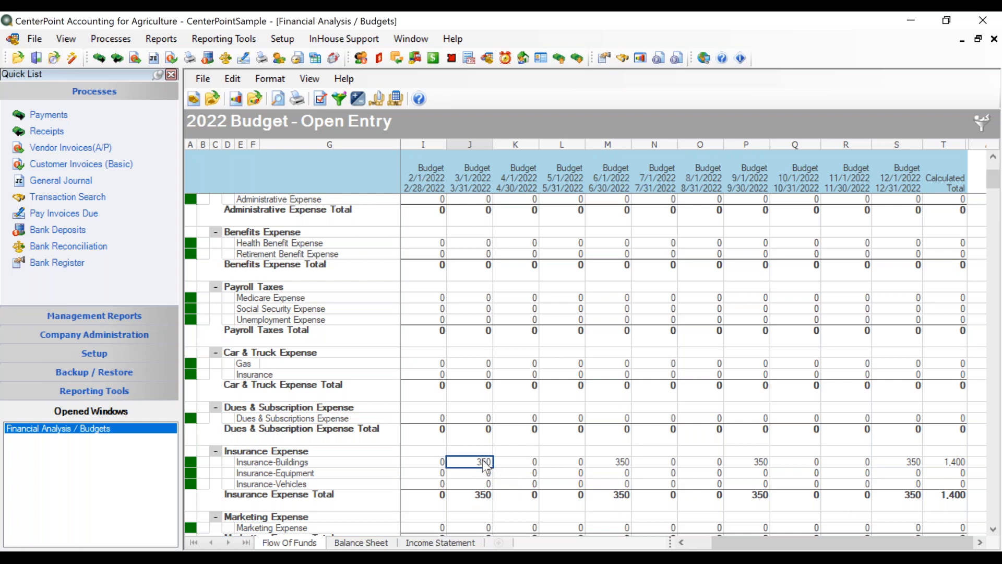
click(908, 463)
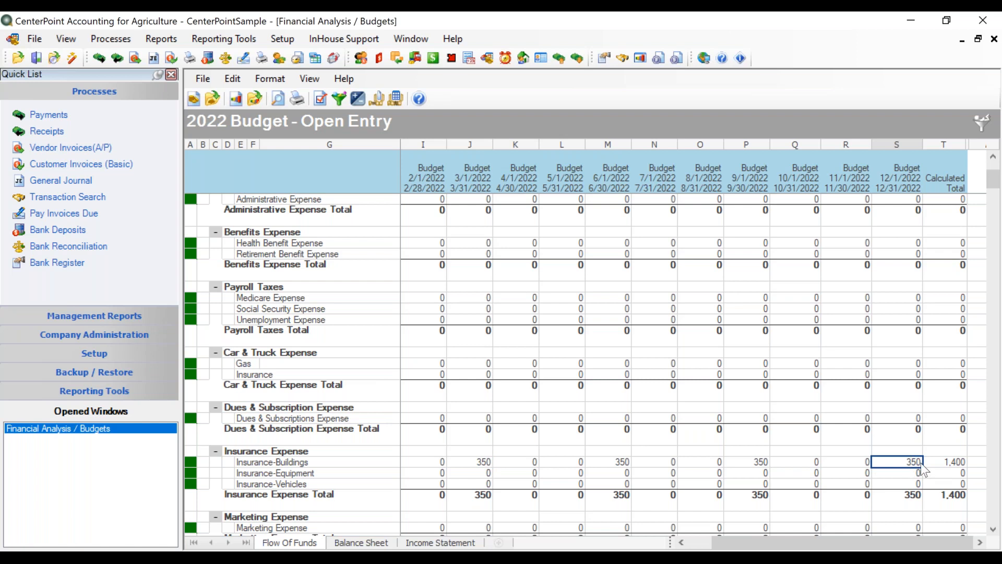
text(0)
key(BackSpace)
key(BackSpace)
key(BackSpace)
key(BackSpace)
text(0)
key(Tab)
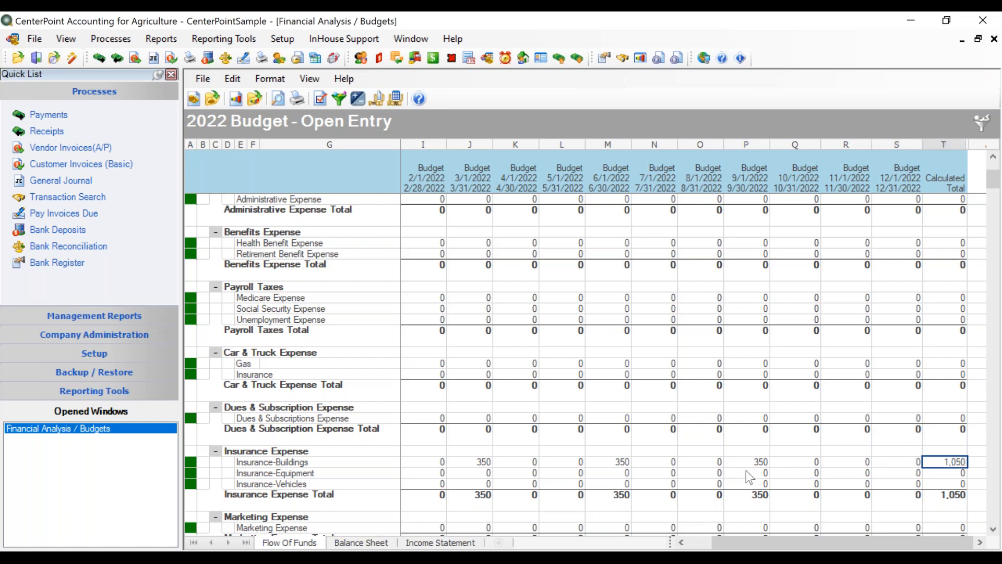
Copy the September Insurance-Buildings amount to the clipboard and paste it into December.
click(756, 463)
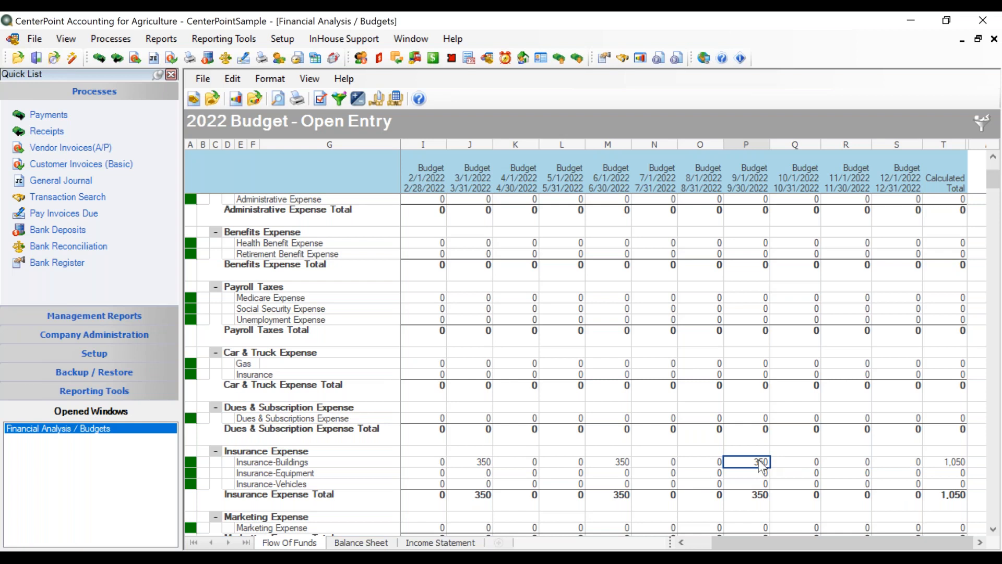
click(236, 82)
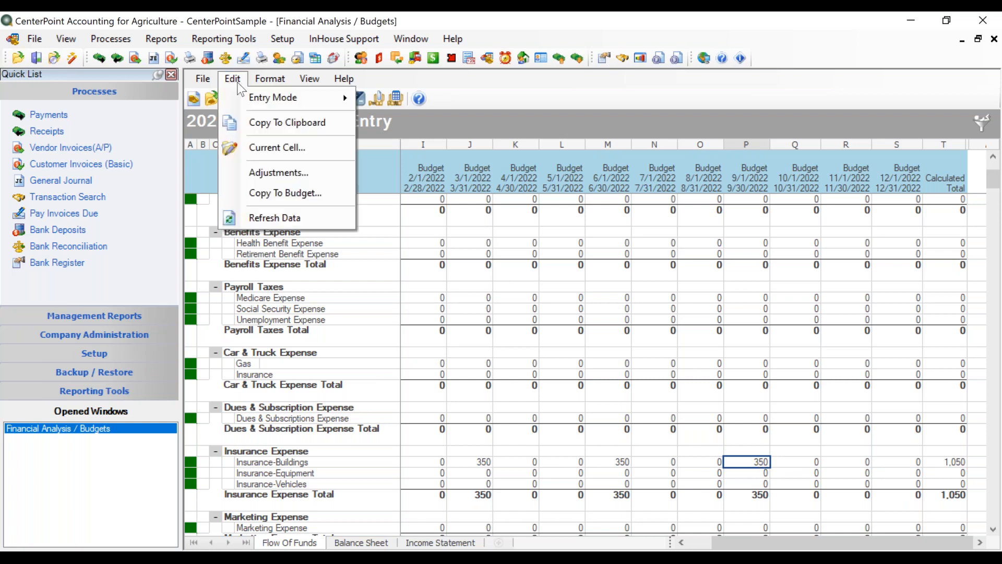
click(270, 123)
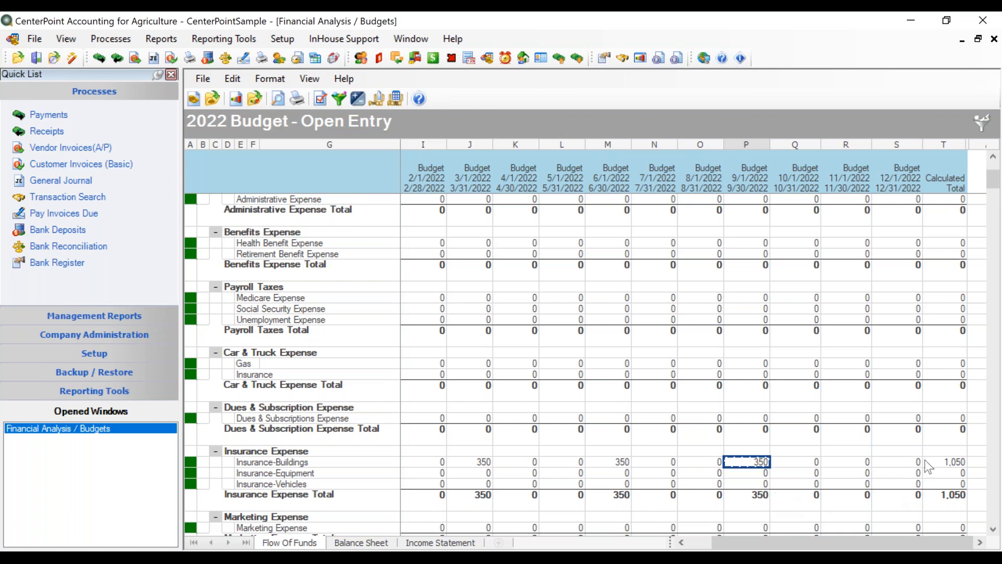
click(891, 462)
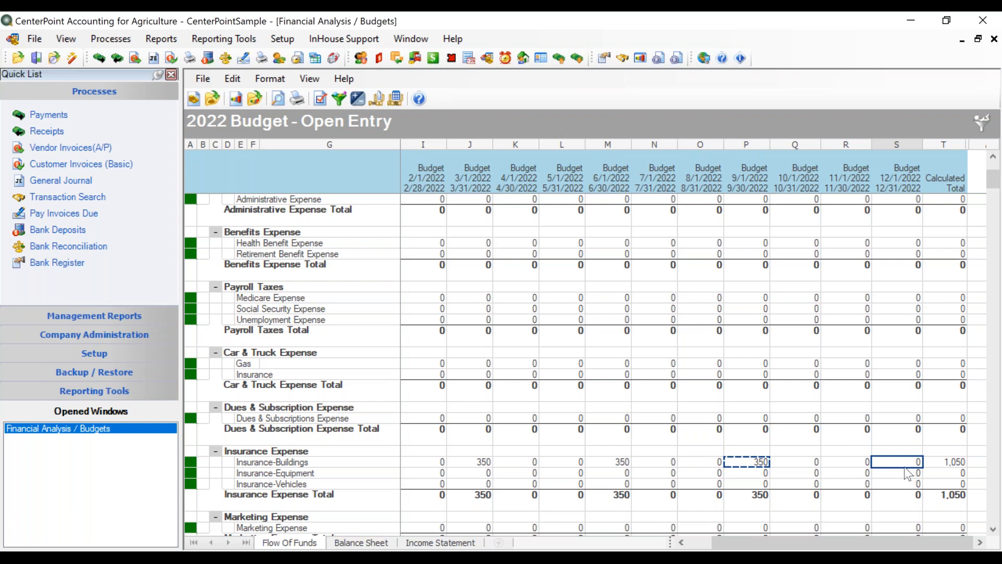
key(ctrl+v)
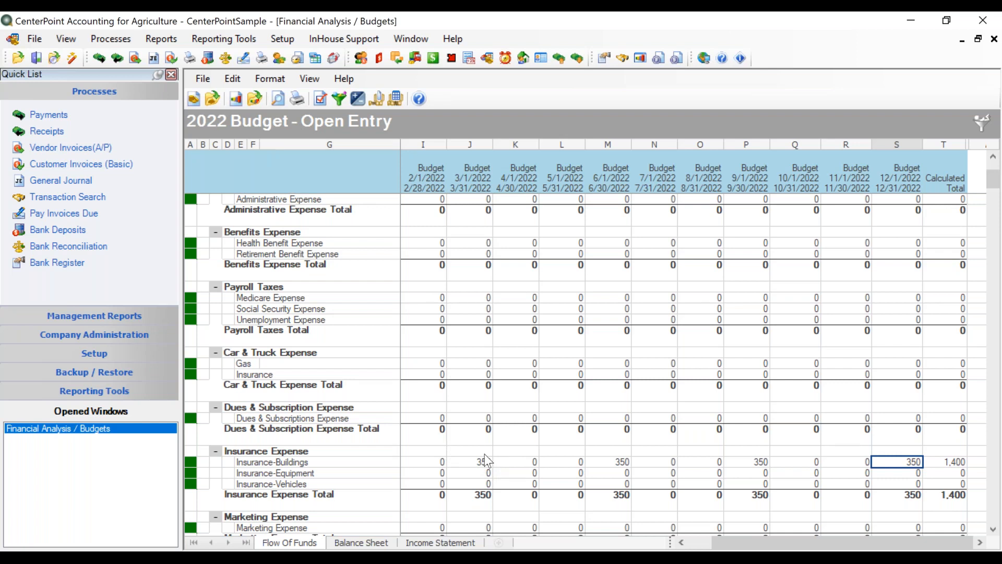
Check the First National Bank row under Assets in the Flow Of Funds and its monthly balances on the Balance Sheet.
scroll(336, 375, down, 8)
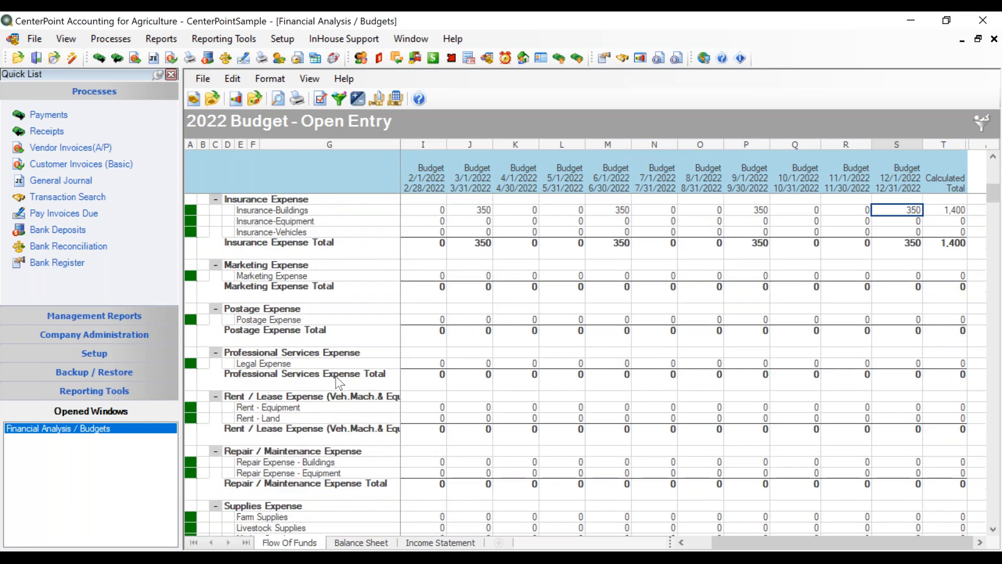
scroll(336, 375, down, 20)
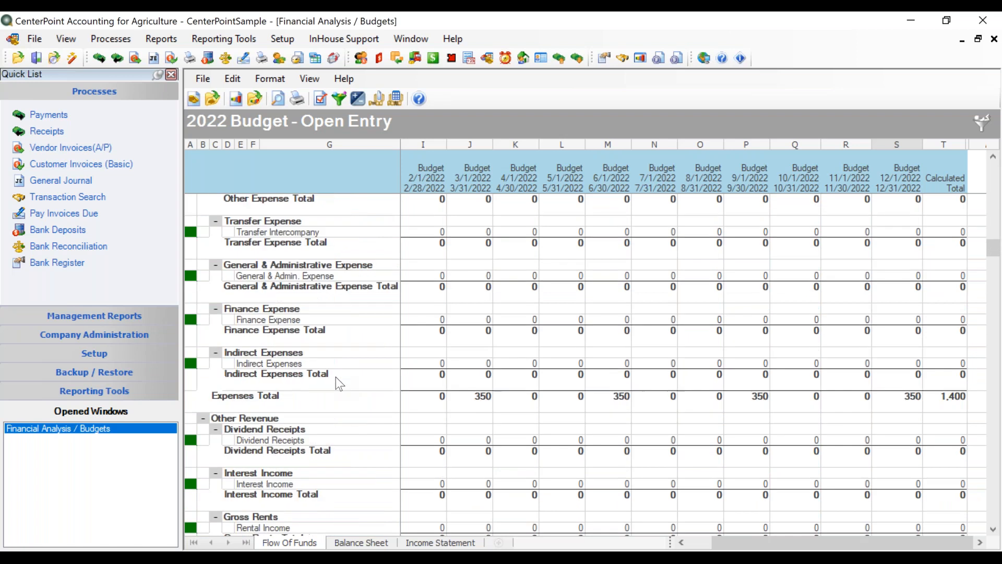
scroll(337, 377, down, 18)
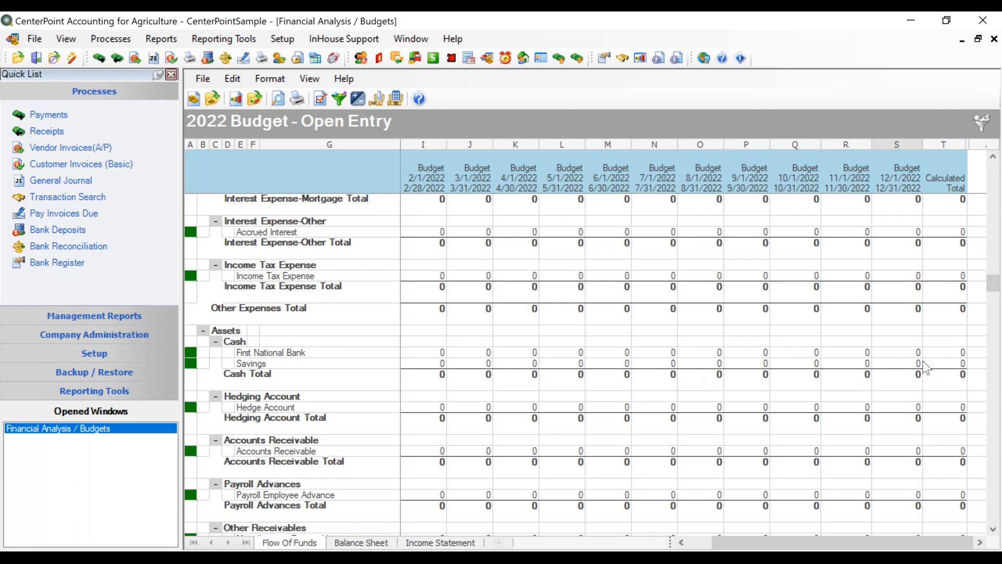
click(345, 543)
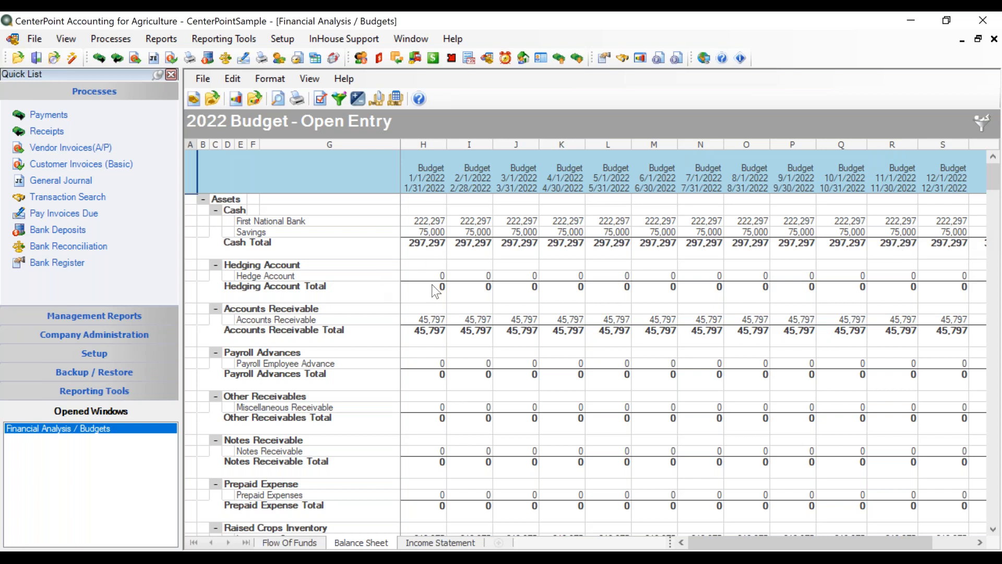
Collapse Revenue and Cost Of Goods Sold on the Income Statement and check the monthly Insurance-Buildings expense.
click(431, 543)
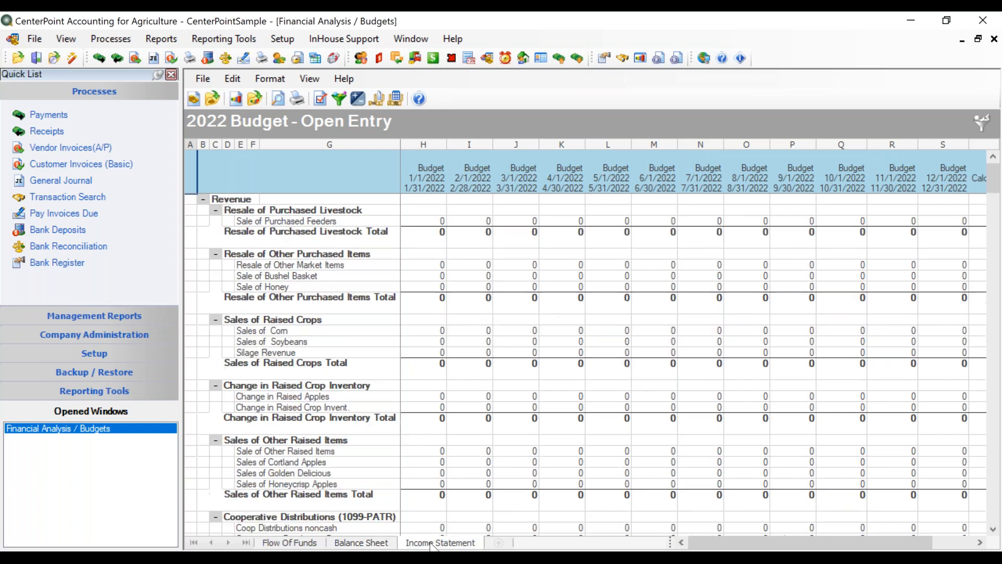
click(203, 199)
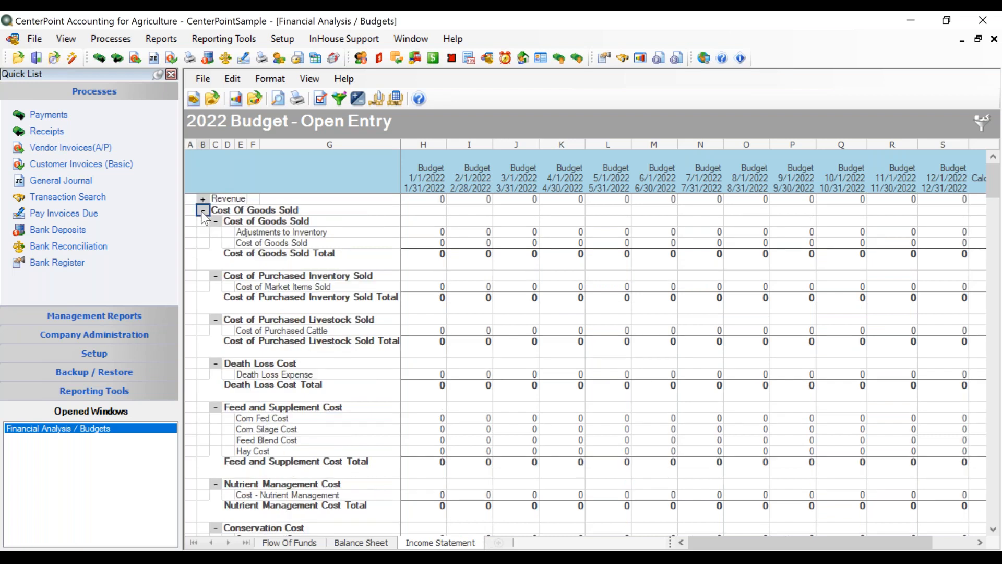
click(203, 211)
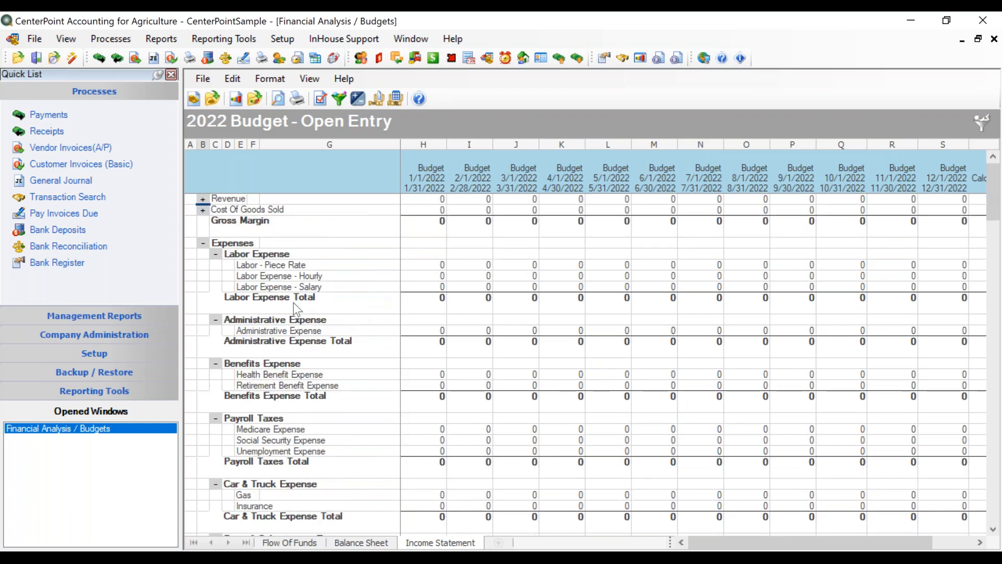
scroll(278, 314, down, 4)
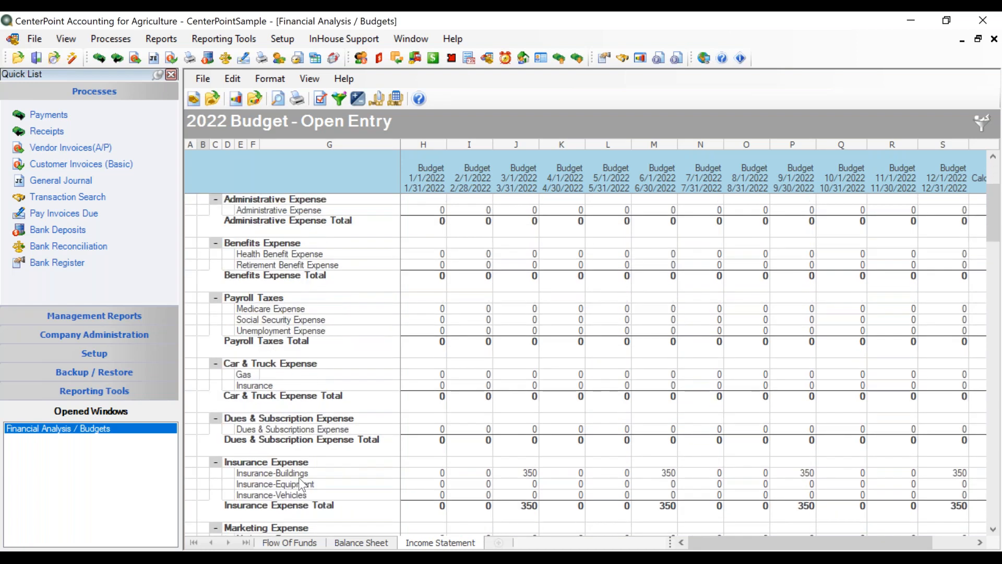